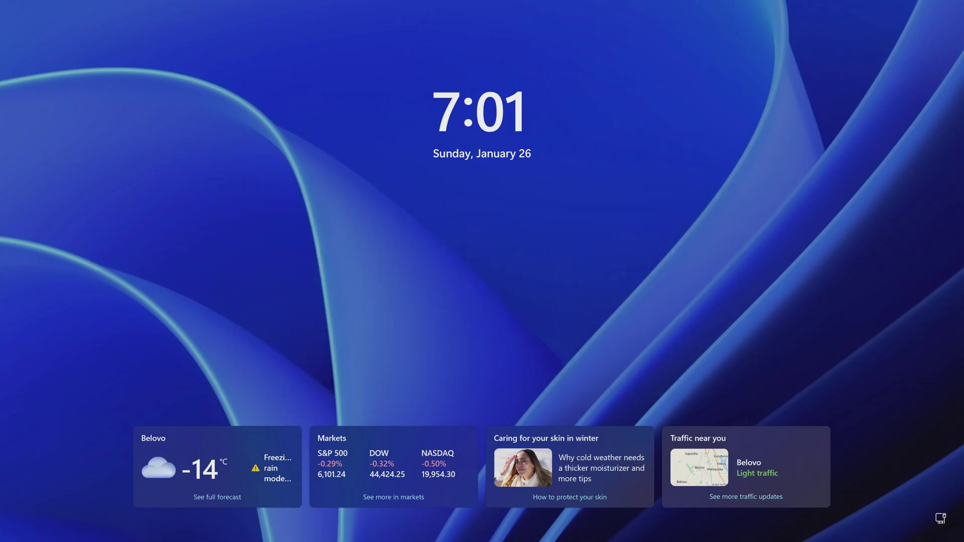
- Dismiss the lock screen and sign in with the account PIN
key("space")
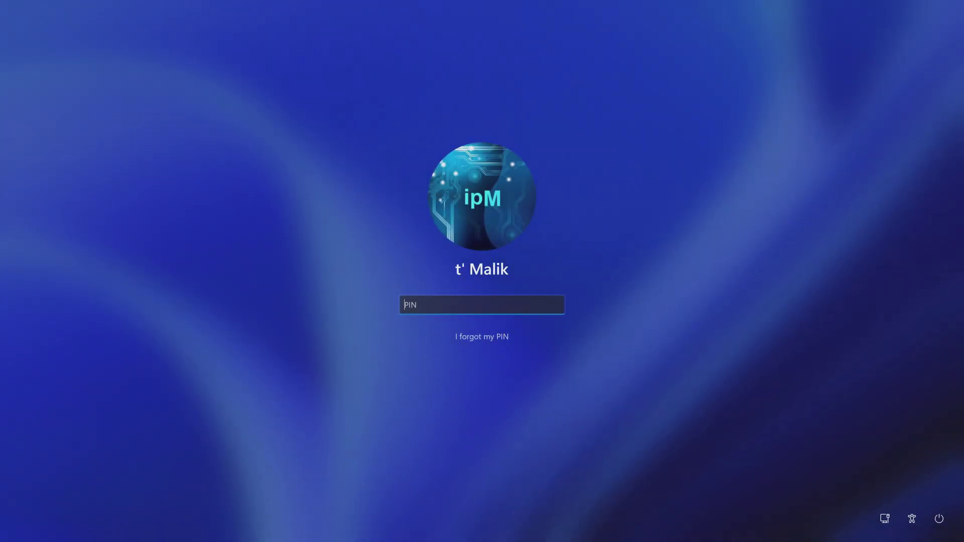
type("1234")
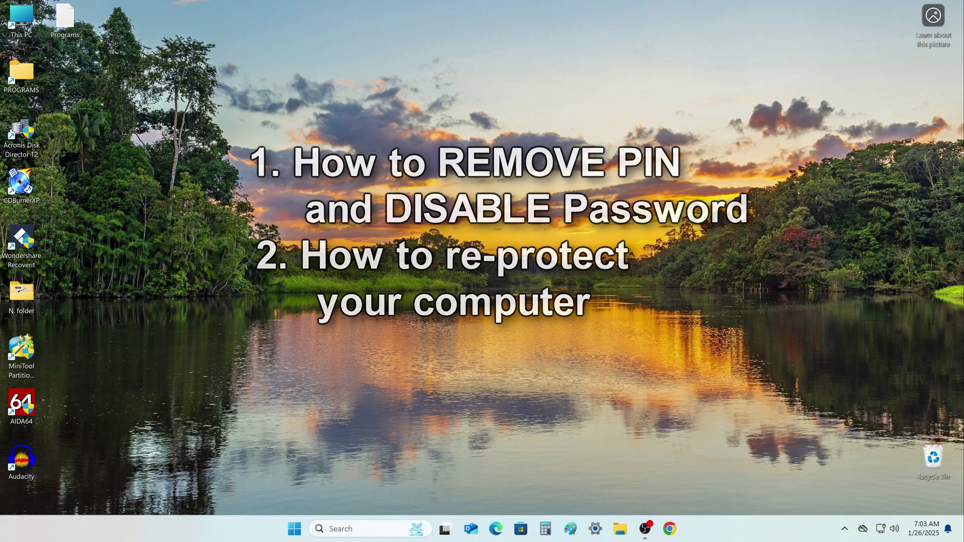
- Open Settings to System > About and view the Windows 11 Pro 24H2 specifications
left_click(294, 529)
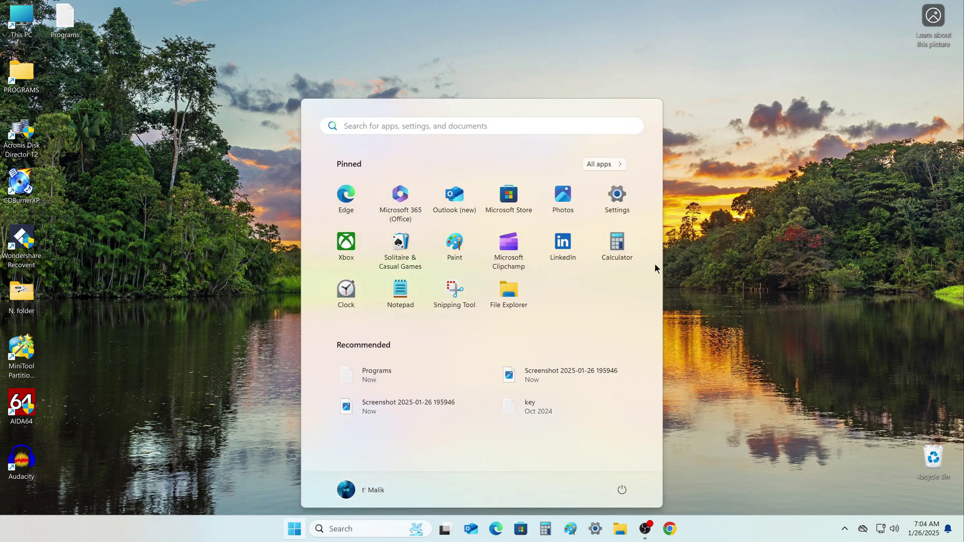
left_click(618, 196)
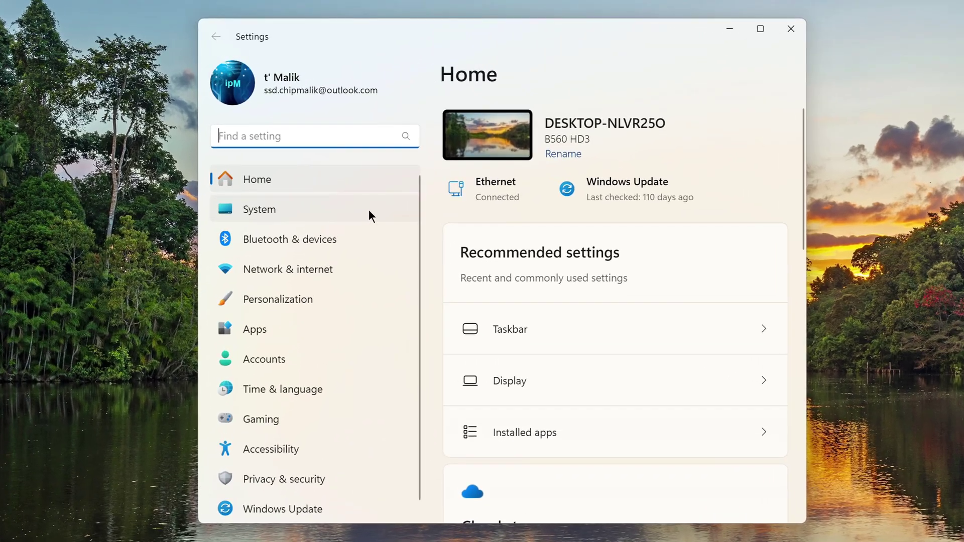
left_click(368, 189)
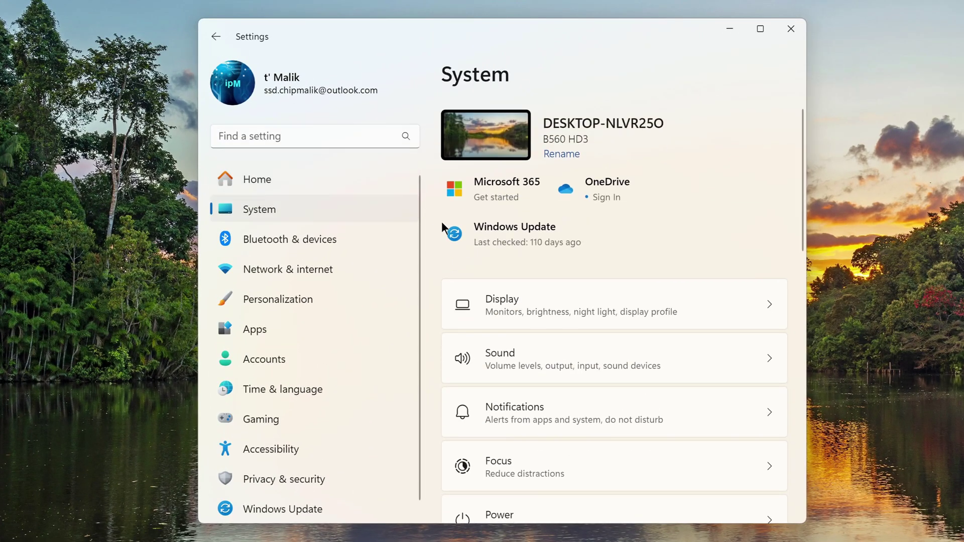
scroll(495, 329, "down", 8)
scroll(496, 369, "down", 6)
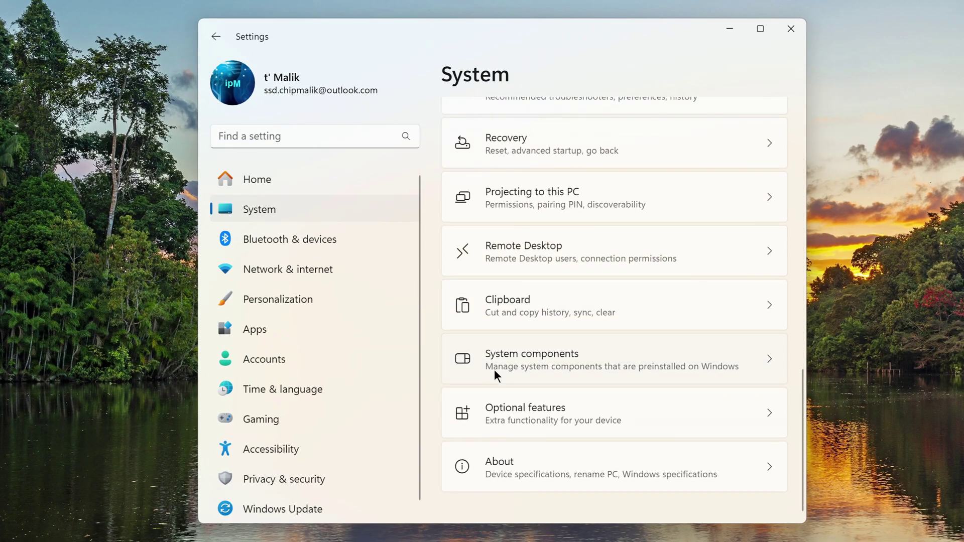
left_click(568, 465)
scroll(465, 390, "down", 8)
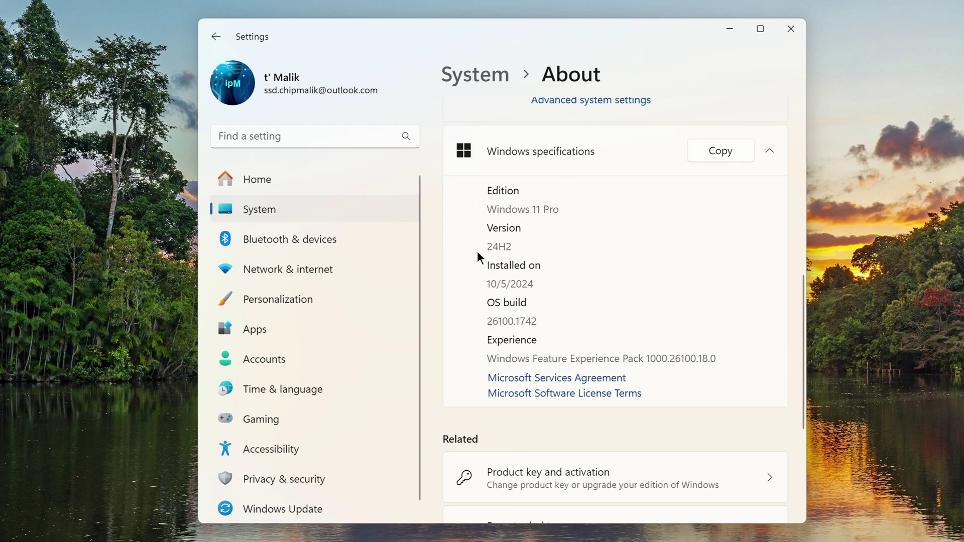
- In Accounts > Sign-in options, set 'If you've been away' to Never, confirming with the PIN
left_click(340, 368)
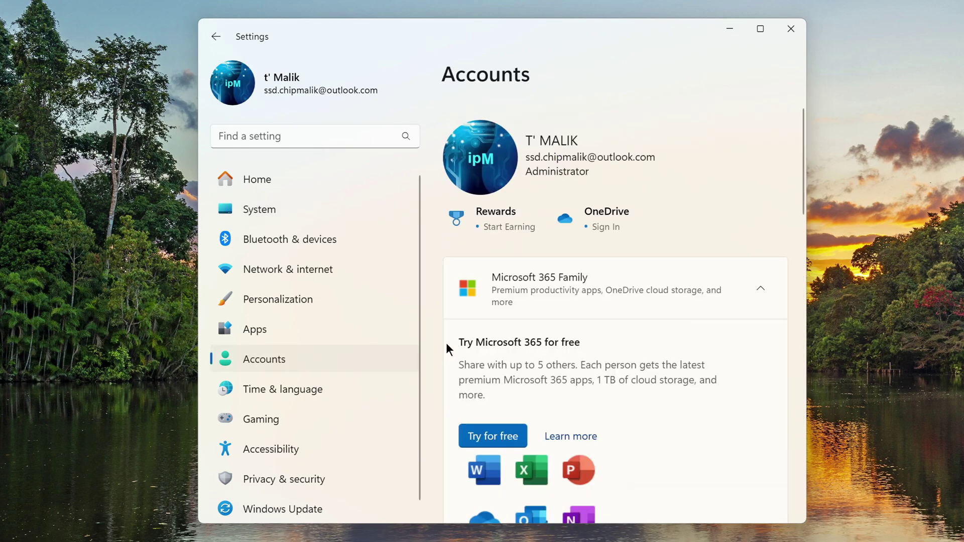
scroll(555, 344, "down", 10)
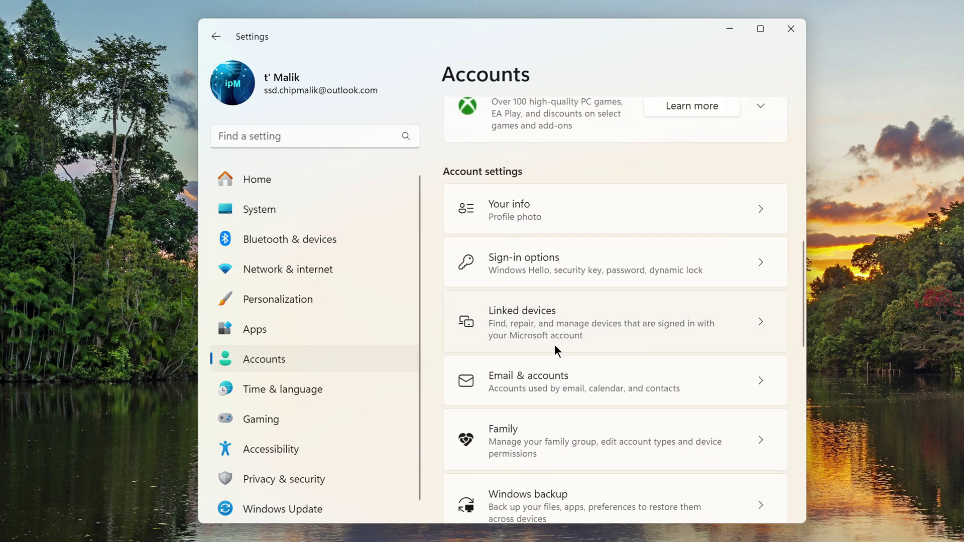
left_click(604, 257)
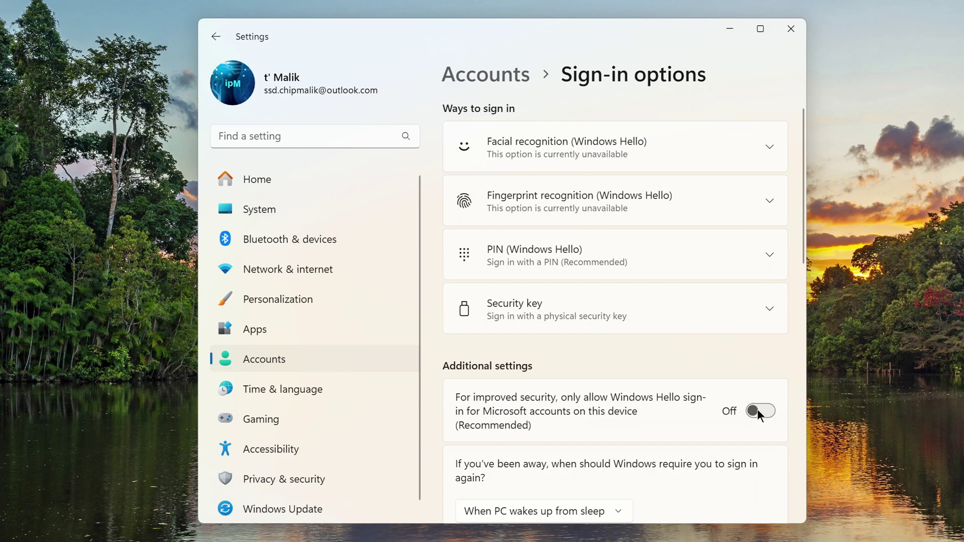
scroll(695, 402, "down", 3)
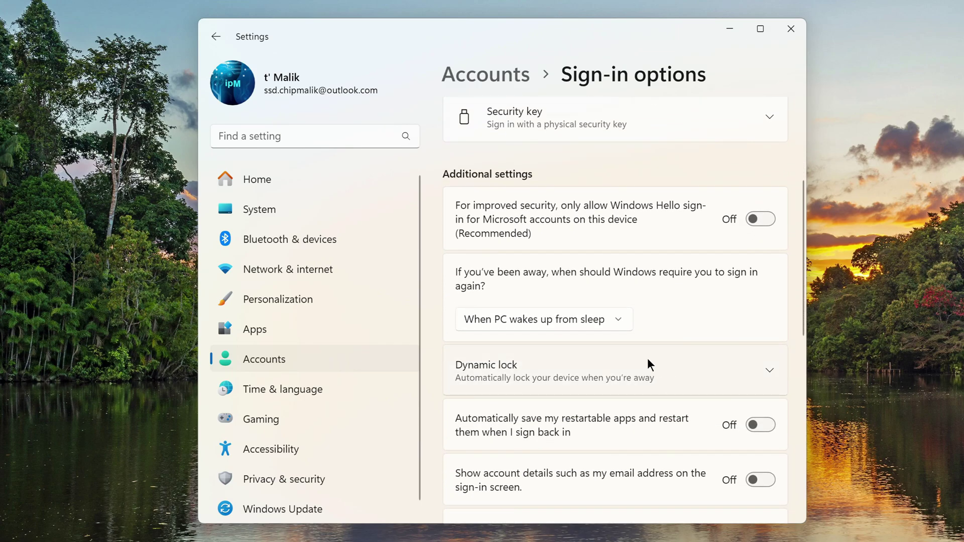
left_click(619, 323)
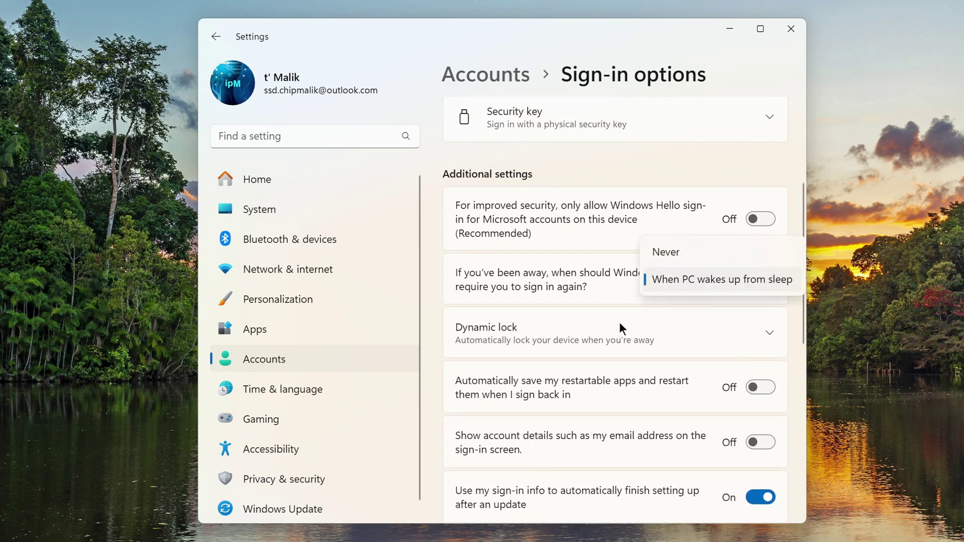
left_click(701, 255)
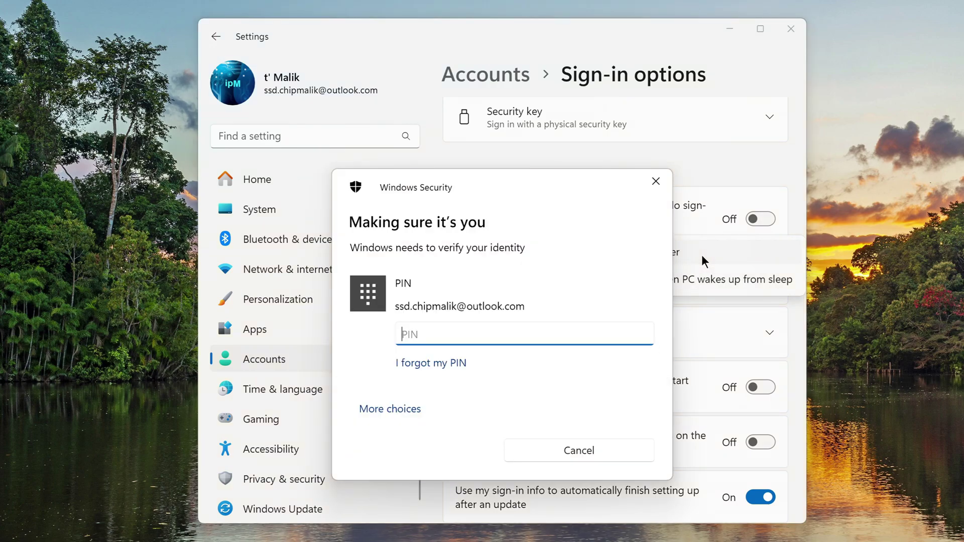
type("••••")
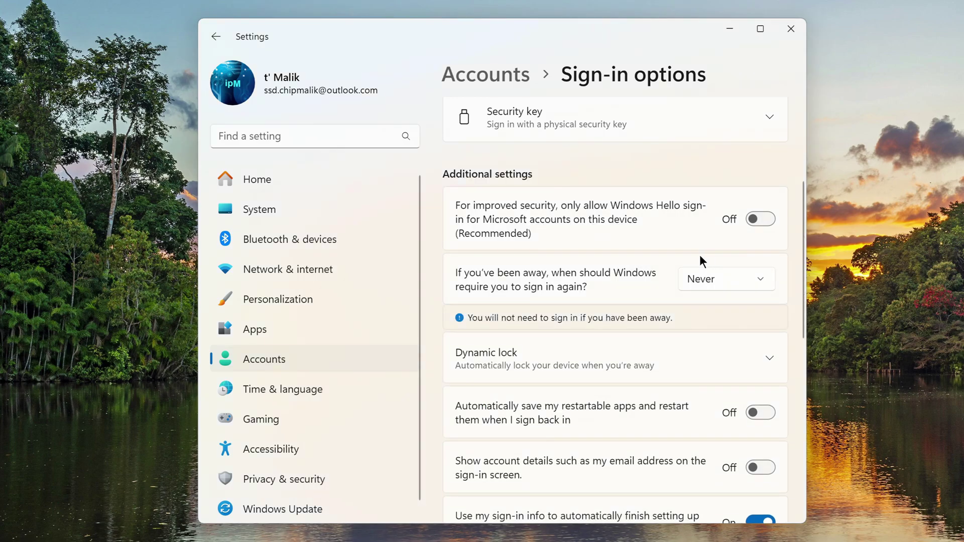
scroll(702, 255, "up", 4)
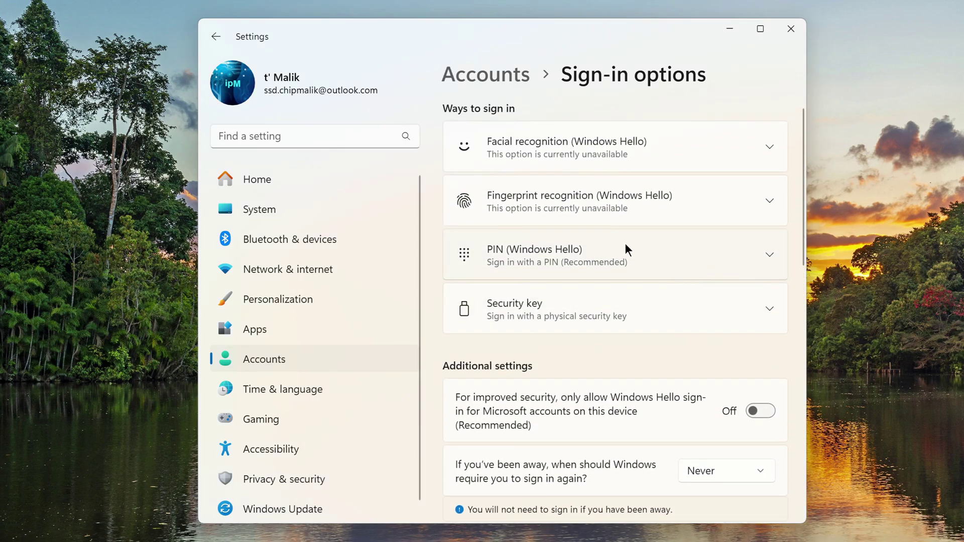
- Remove the Windows Hello PIN by verifying the account password, then close Settings
left_click(619, 252)
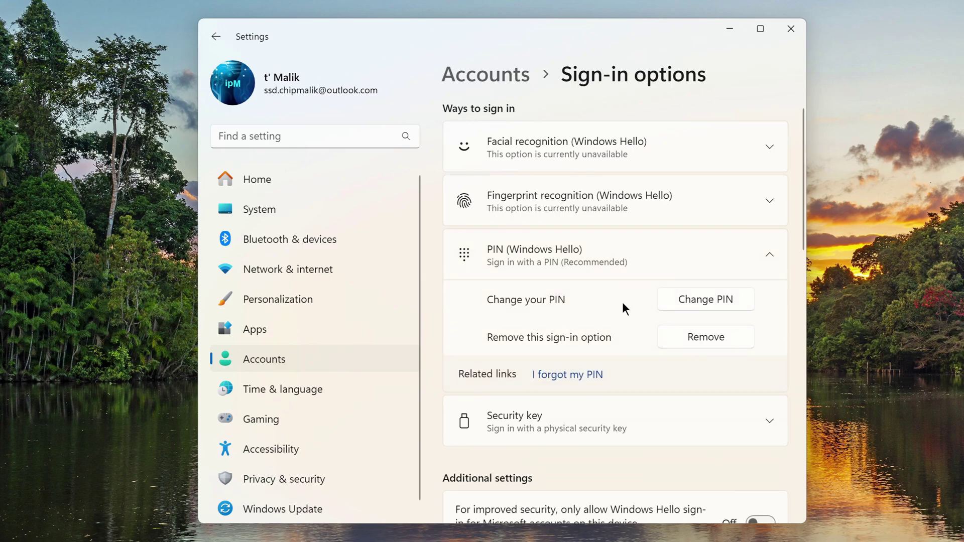
left_click(712, 339)
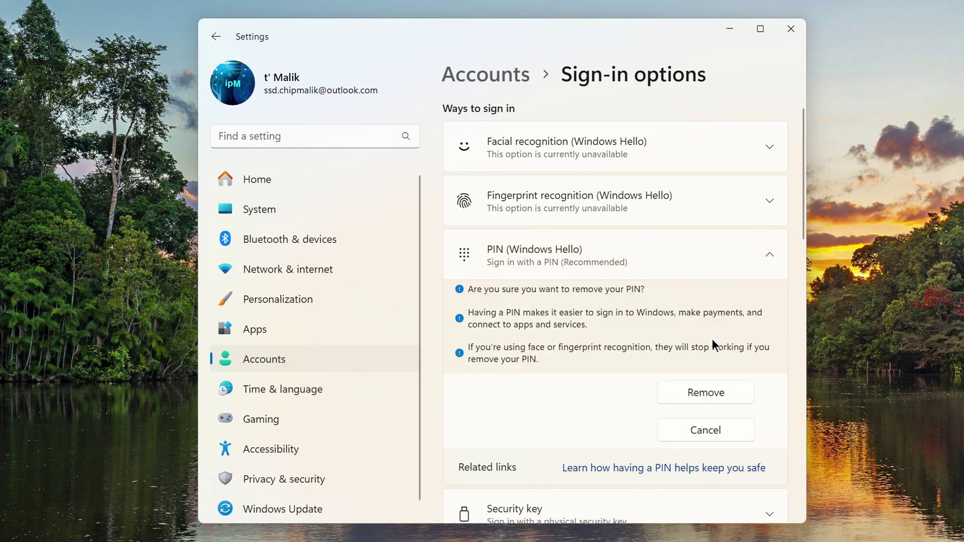
left_click(682, 397)
type("******************")
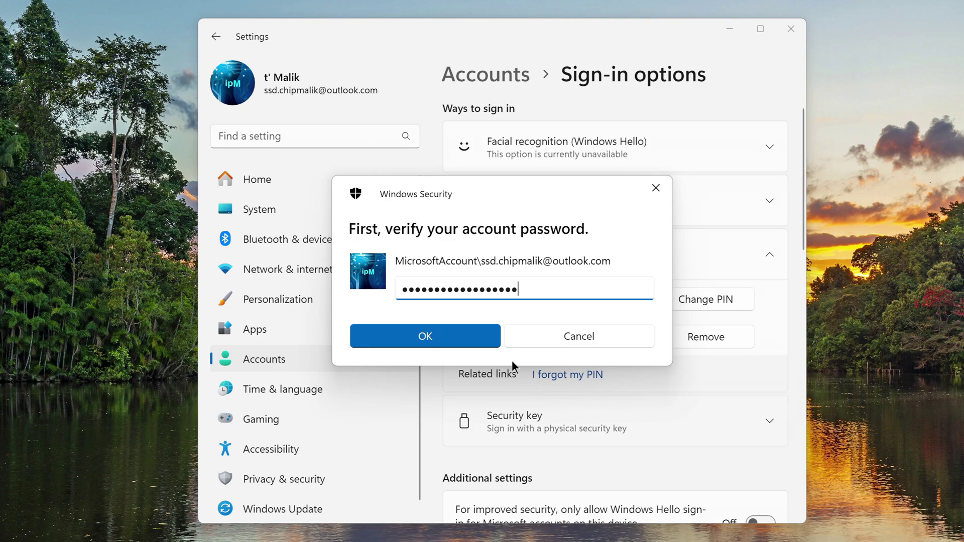
left_click(489, 342)
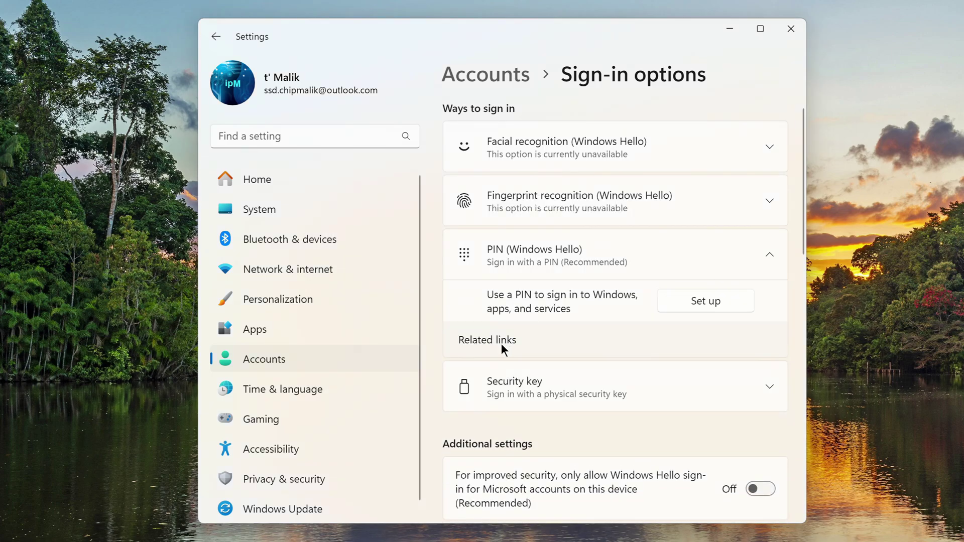
left_click(792, 30)
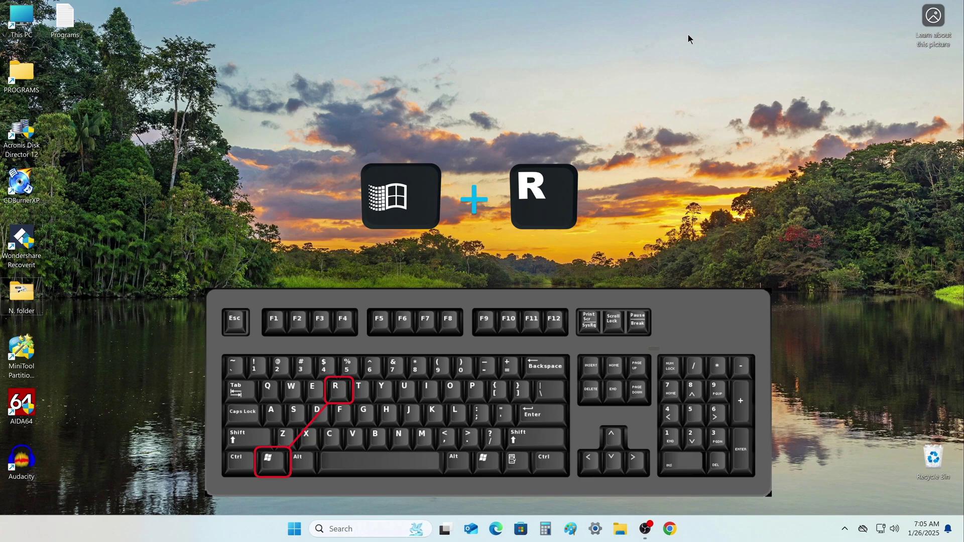
- Run netplwiz and uncheck 'Users must enter a user name and password to use this computer'
key("super+r")
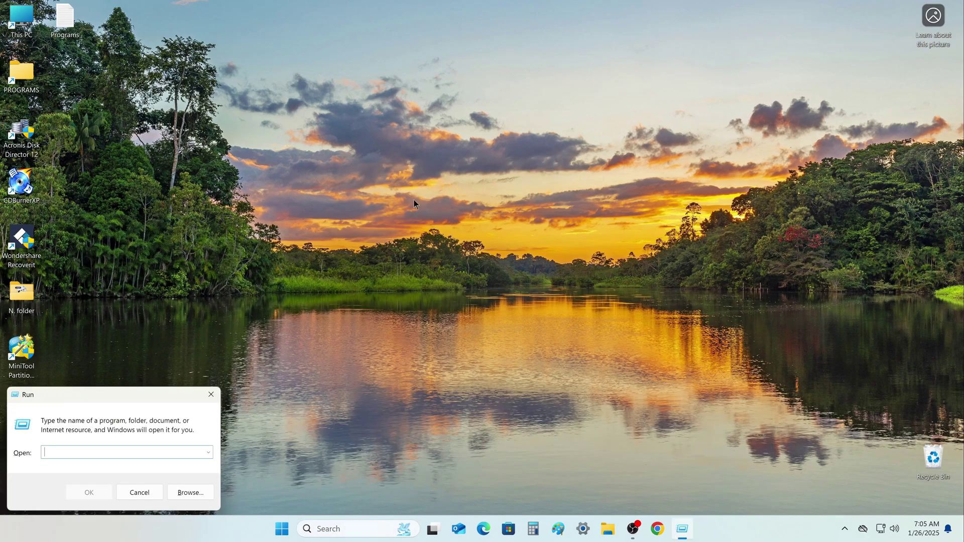
left_click_drag(150, 391, 548, 111)
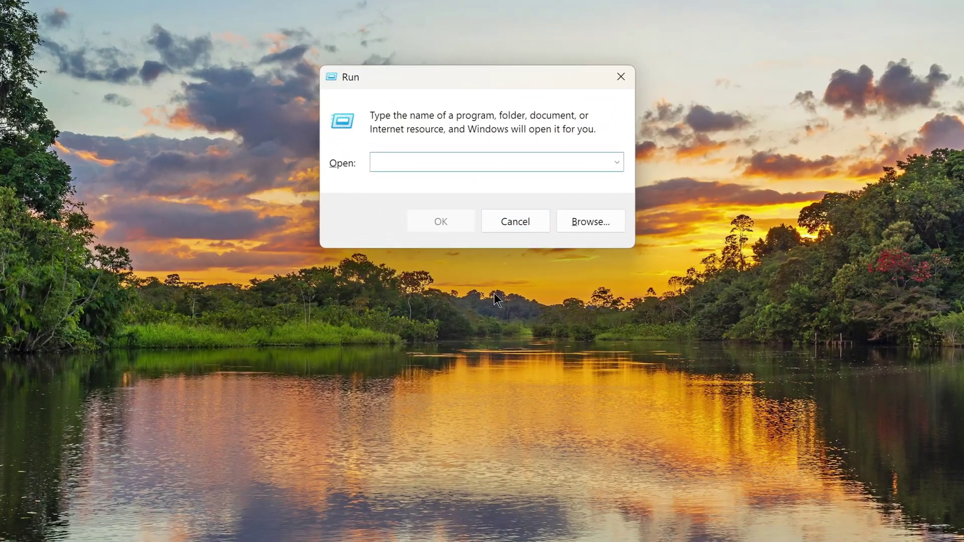
type("netpl")
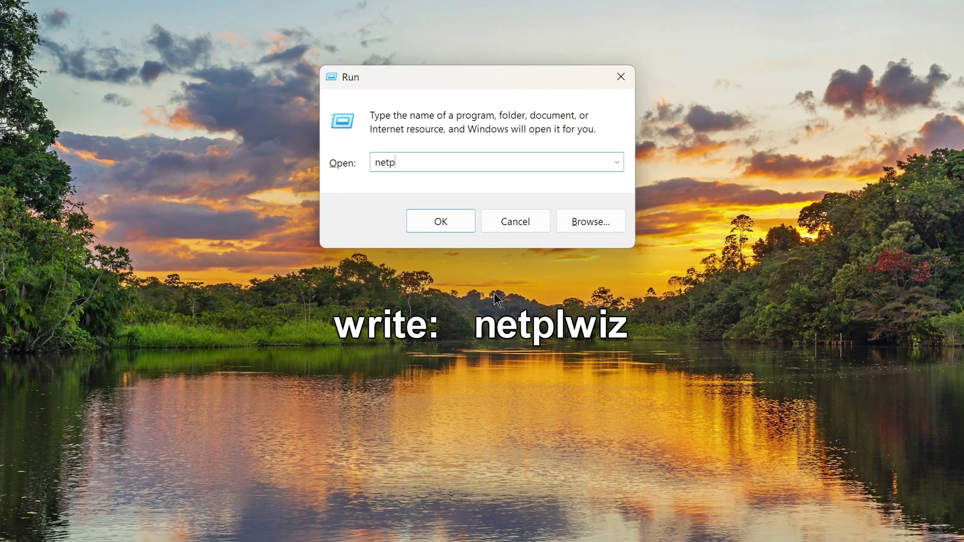
type("wiz")
left_click(429, 227)
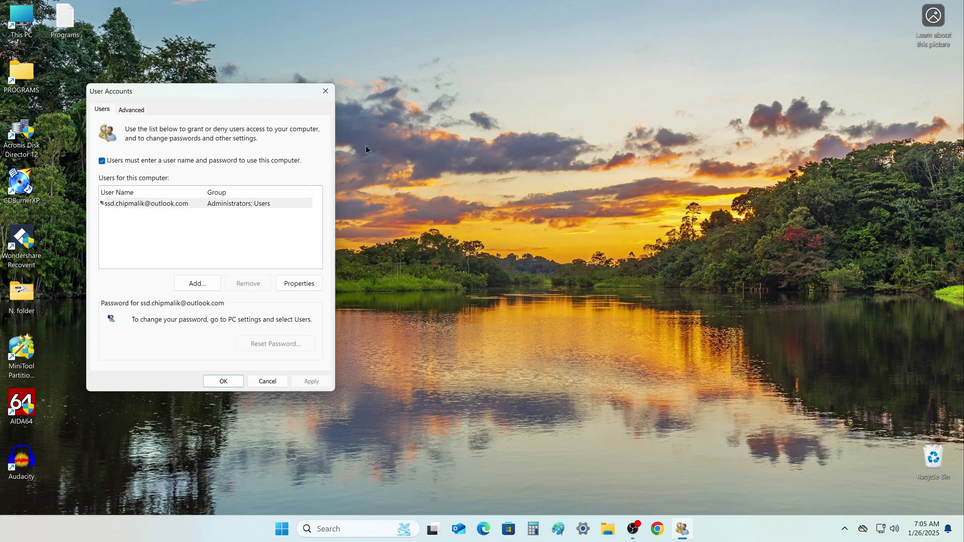
left_click_drag(220, 95, 536, 55)
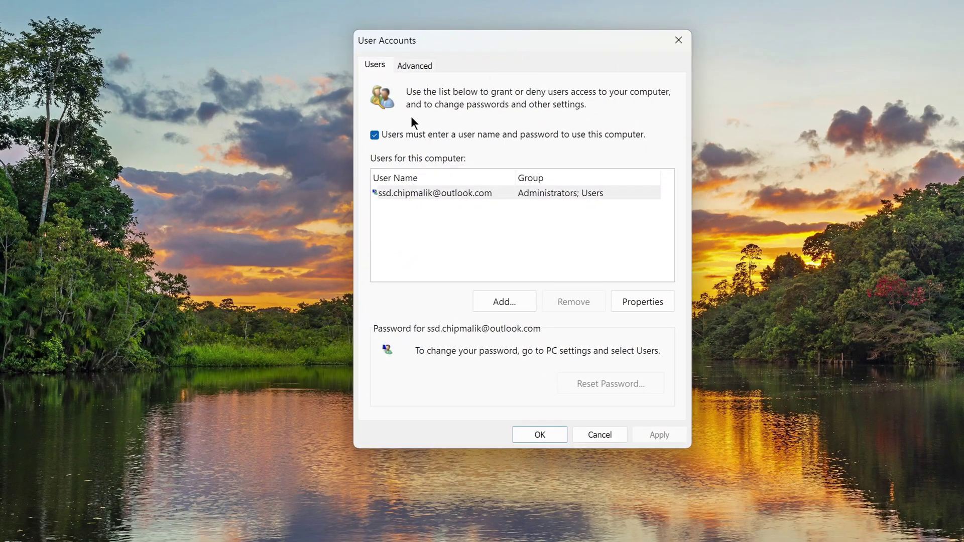
left_click(374, 135)
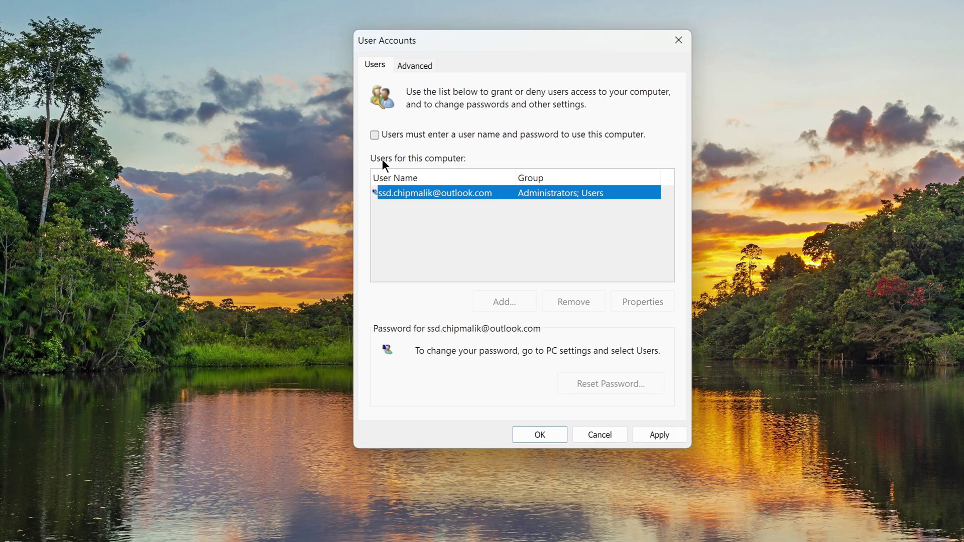
- Apply the change, entering and confirming the account password for automatic sign-in
left_click(644, 436)
type("******")
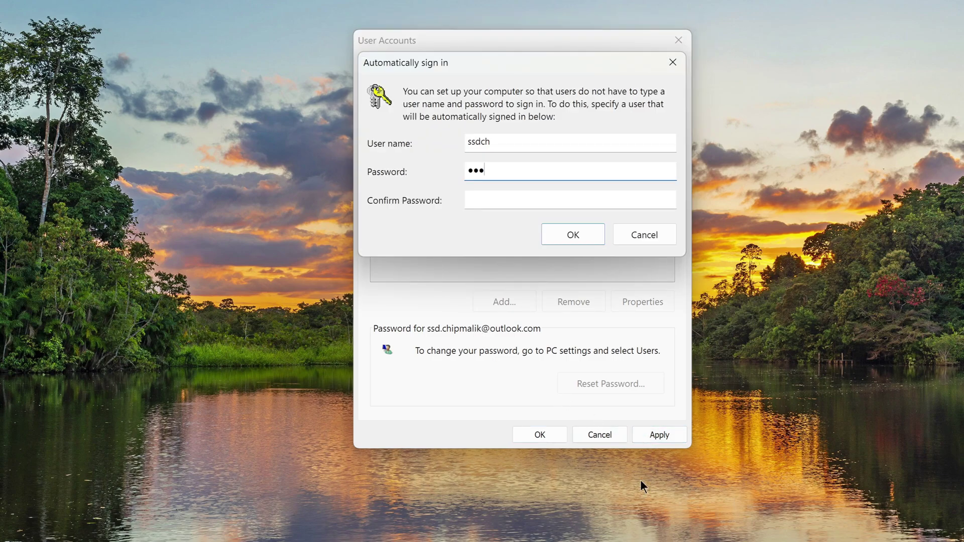
type("************")
left_click(555, 200)
type("*******")
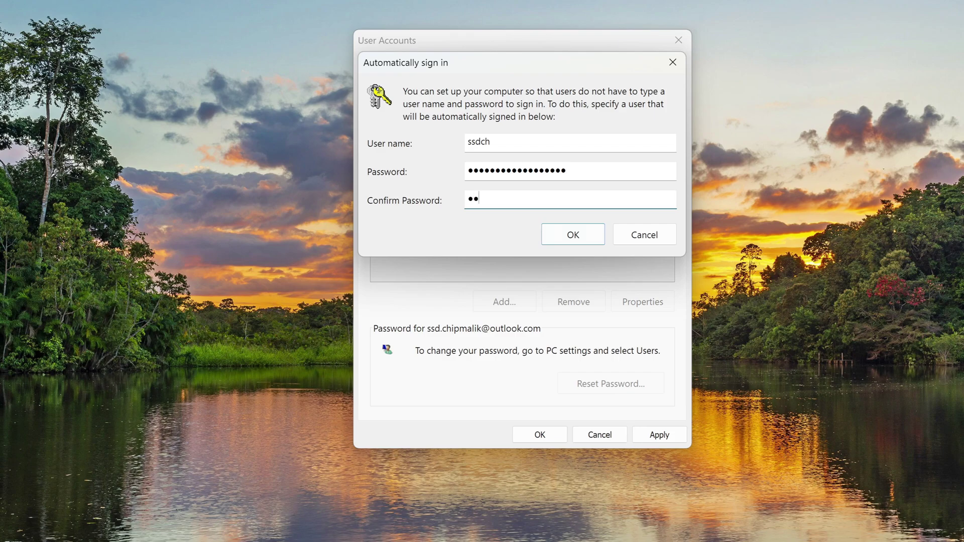
type("***********")
left_click(560, 243)
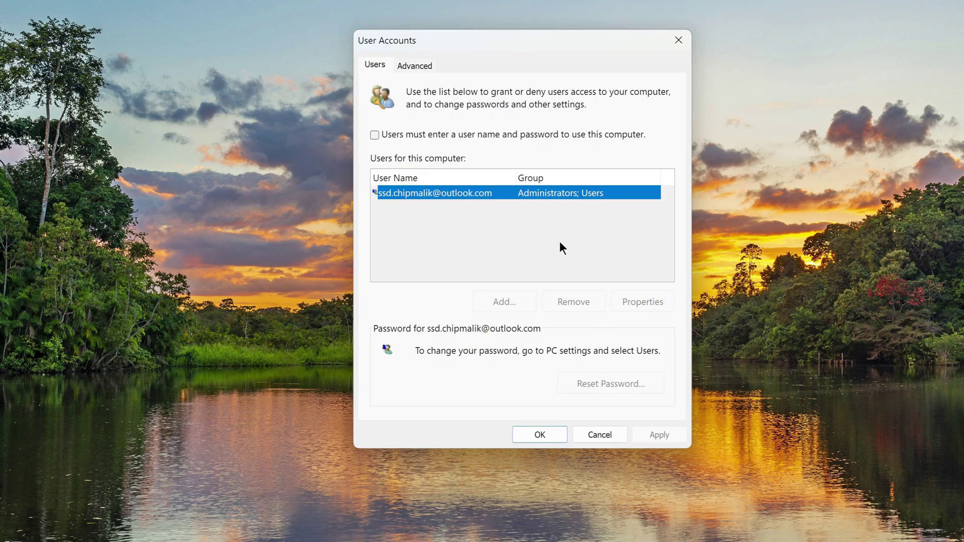
- Close User Accounts with OK and restart the PC from the Start button's right-click menu
left_click(554, 438)
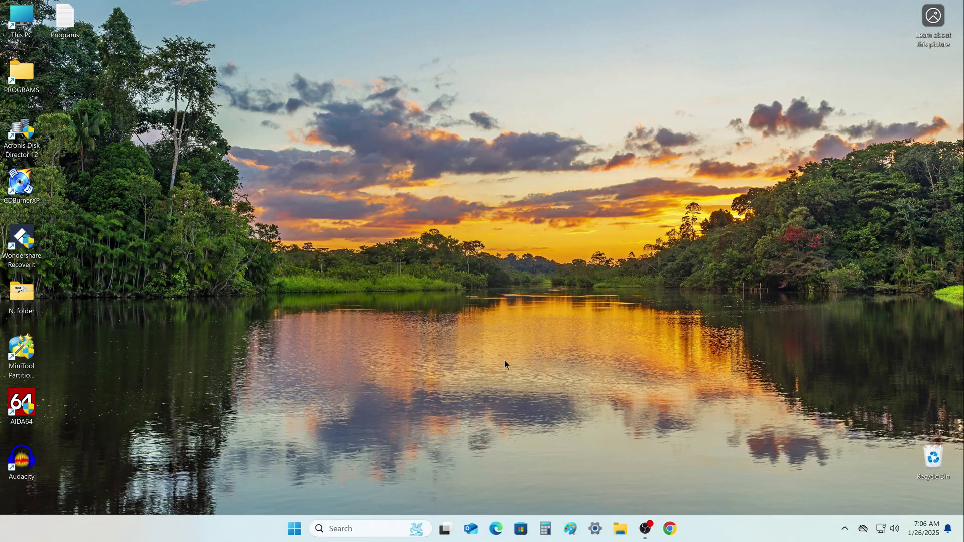
right_click(297, 530)
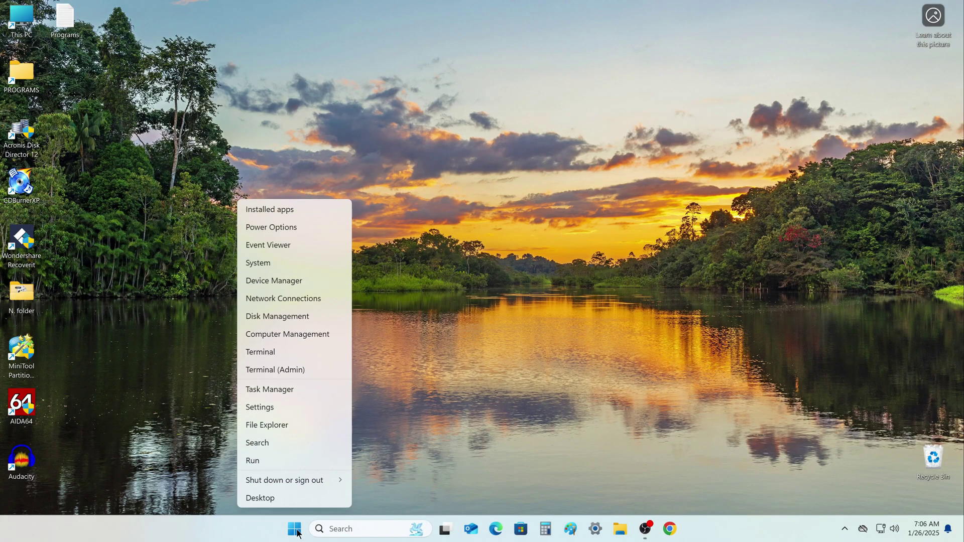
mouse_move(315, 481)
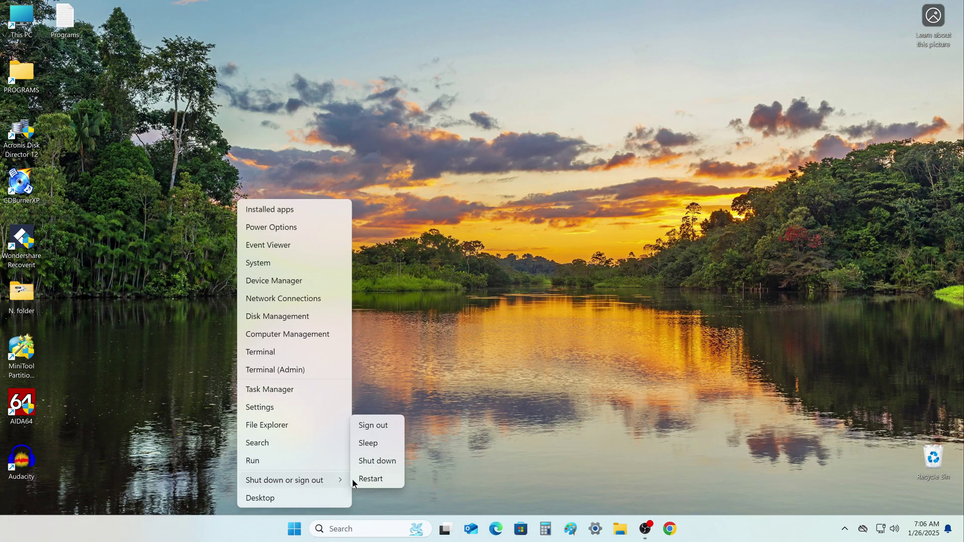
left_click(390, 480)
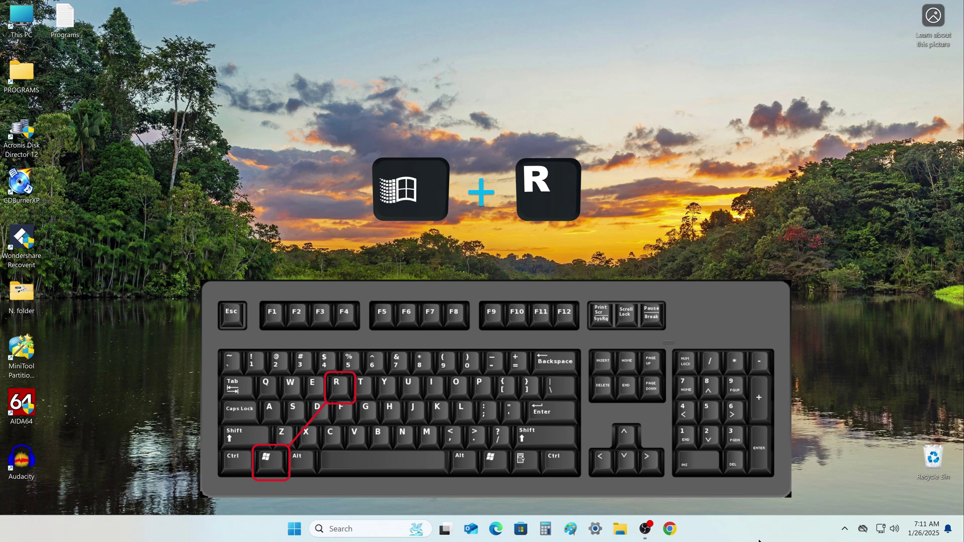
- Run netplwiz, recheck the user name and password requirement, apply it and close with OK
key("super+r")
left_click_drag(123, 393, 506, 71)
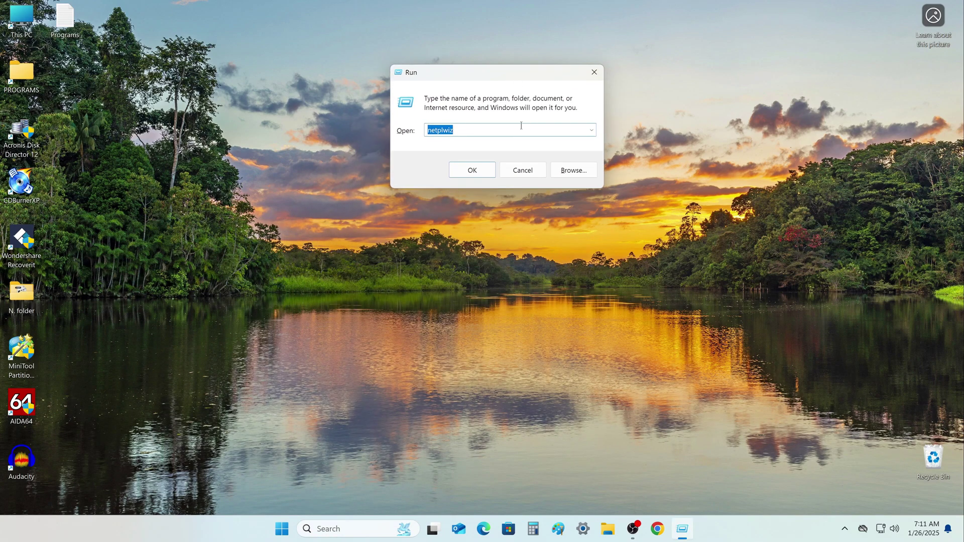
left_click(484, 170)
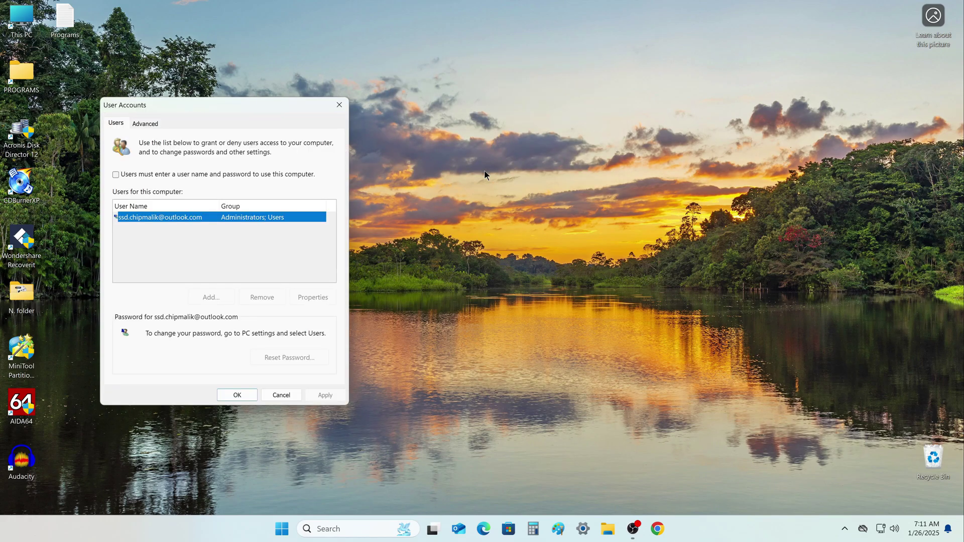
left_click_drag(232, 105, 520, 48)
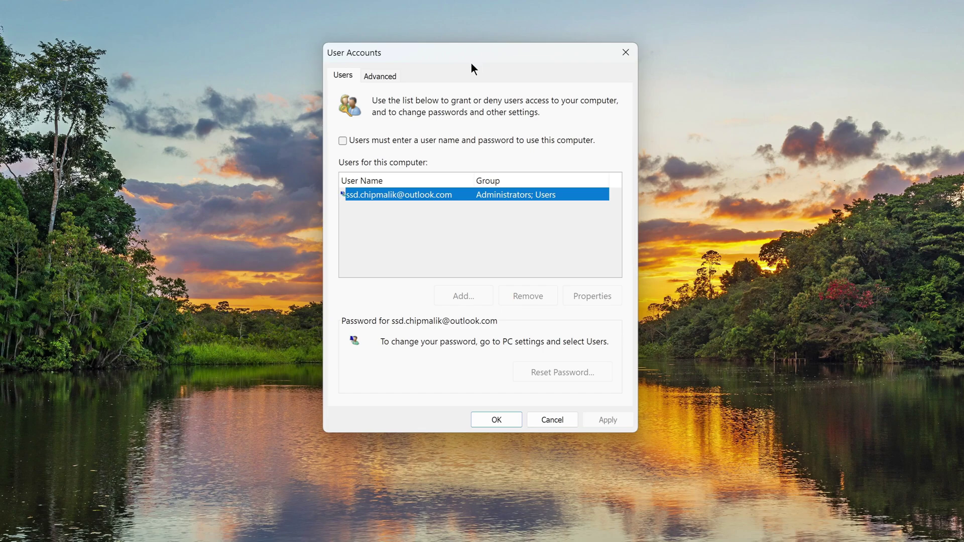
left_click(342, 141)
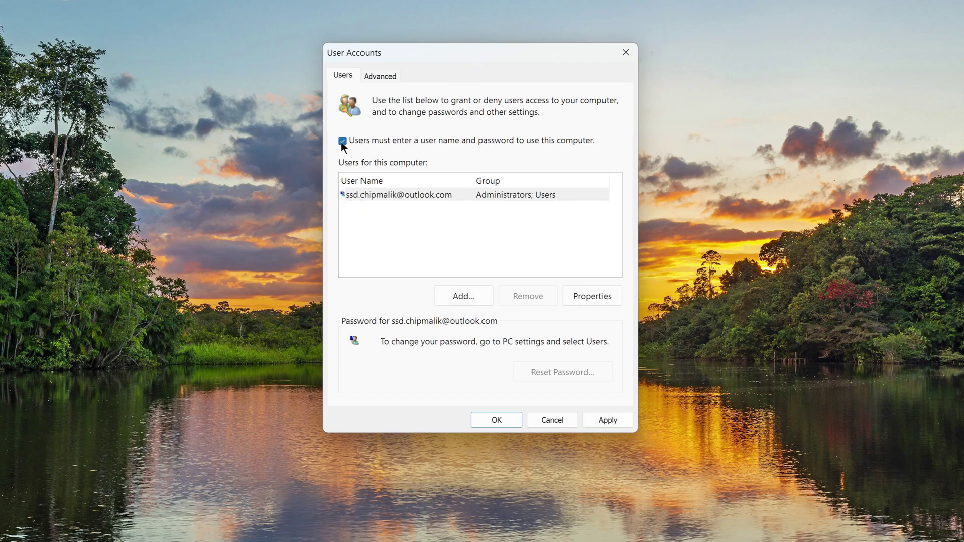
left_click(591, 420)
left_click(510, 423)
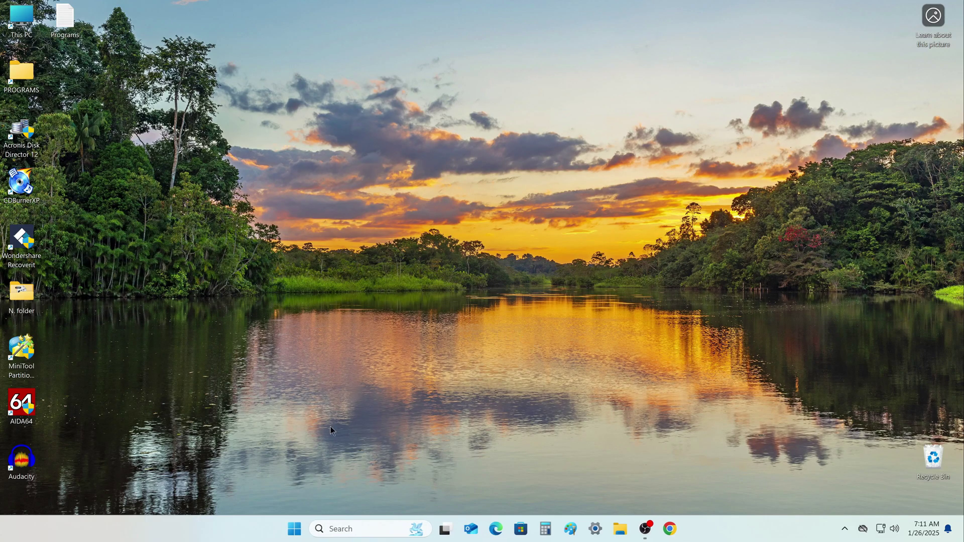
- Reopen Settings at Accounts > Sign-in options and expand PIN (Windows Hello)
left_click(294, 528)
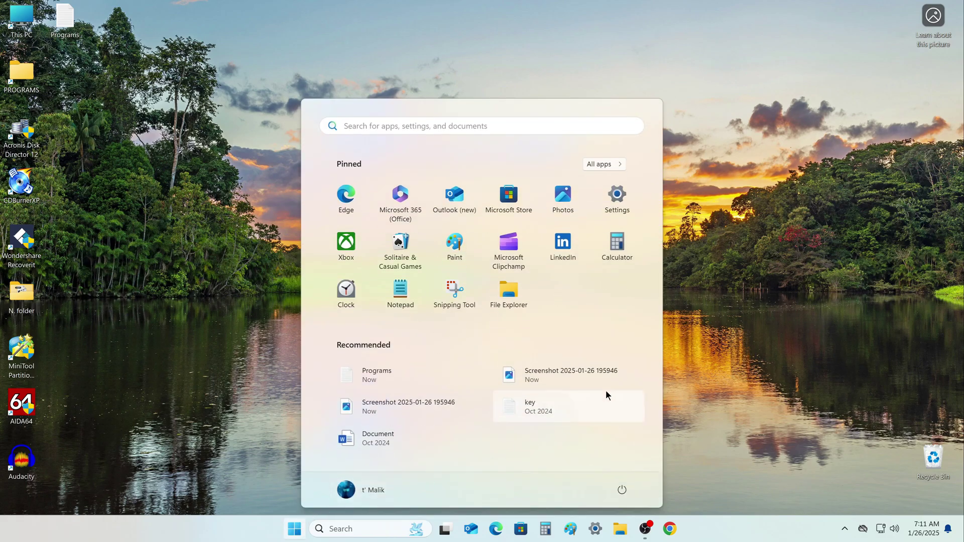
left_click(618, 201)
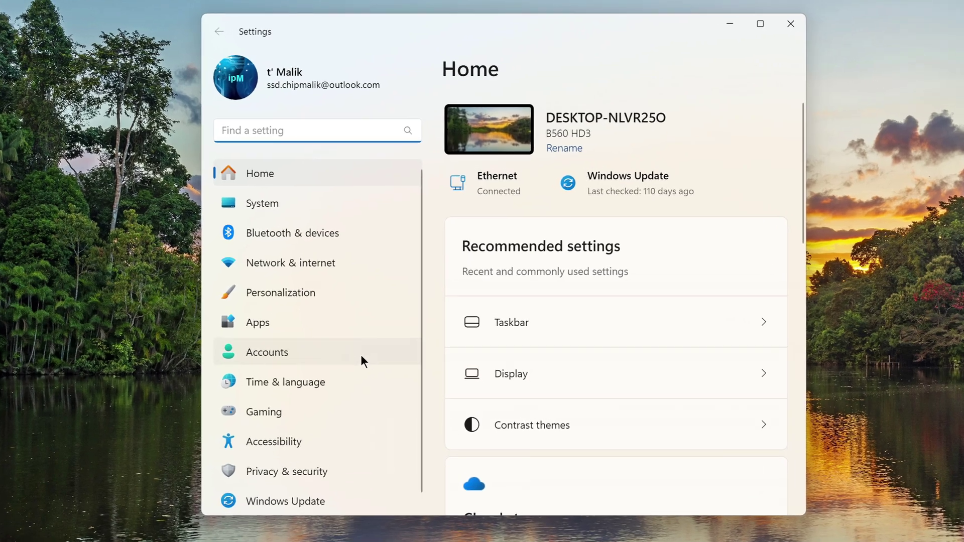
left_click(358, 353)
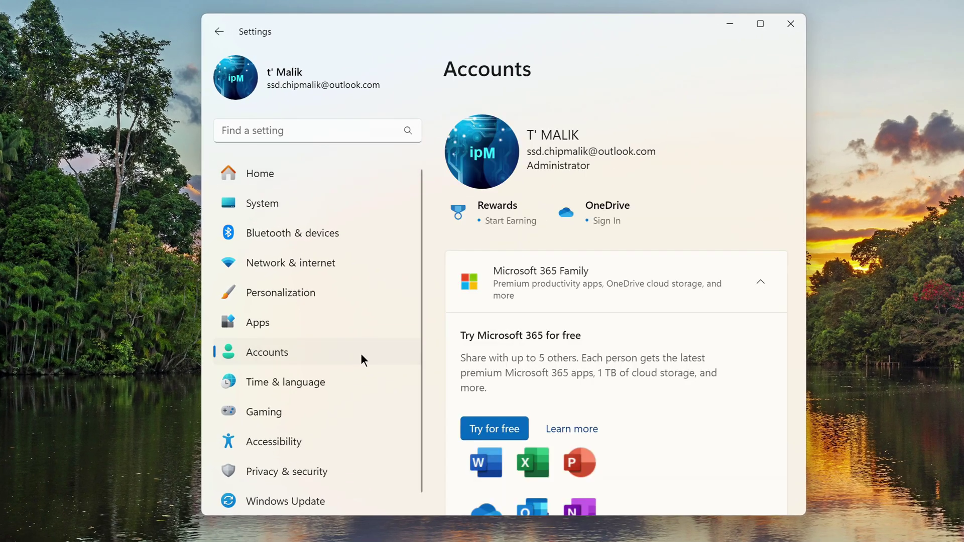
scroll(454, 346, "down", 10)
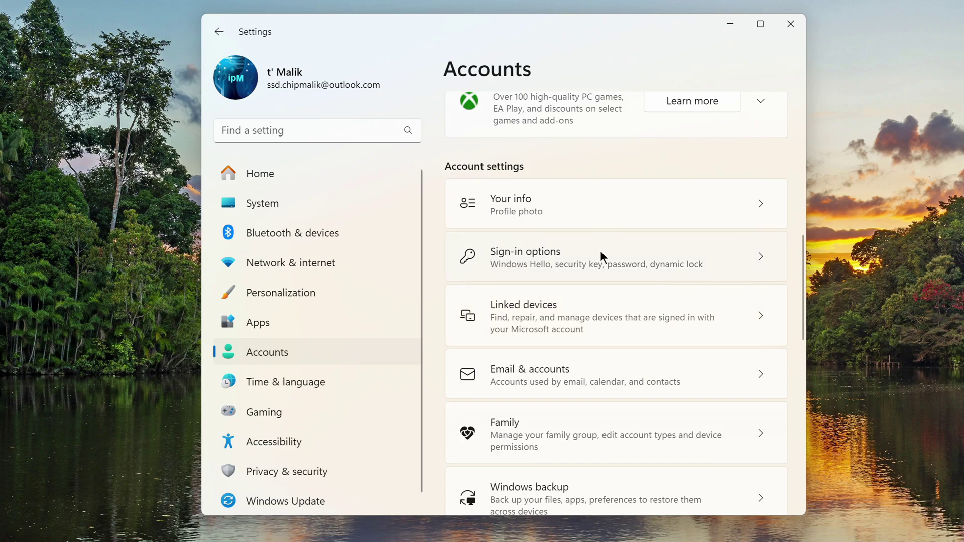
left_click(602, 256)
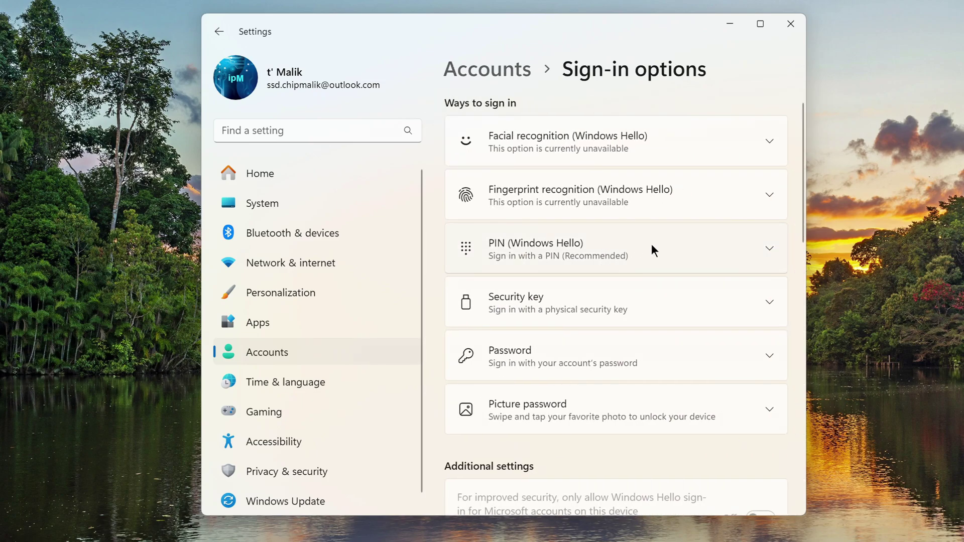
left_click(652, 245)
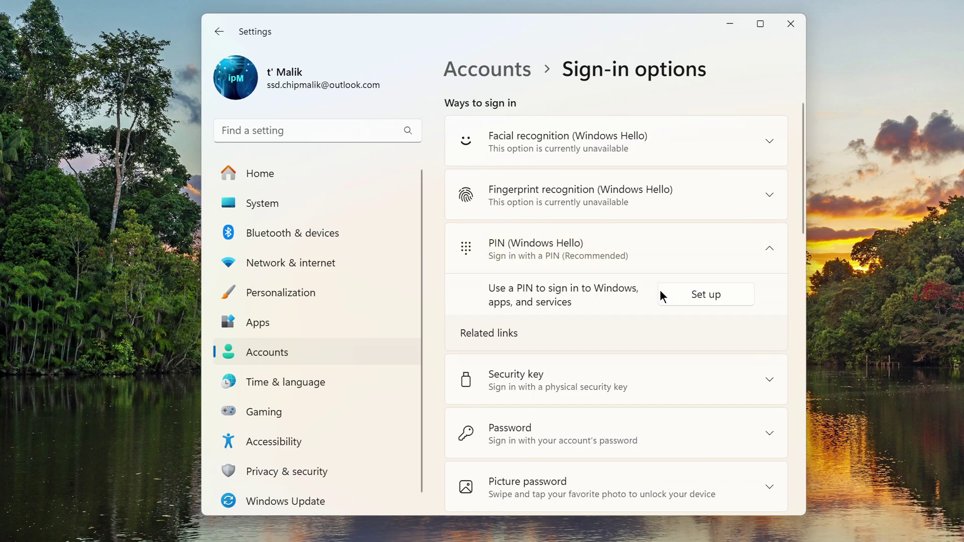
- Start PIN setup, enter the new PIN and begin retyping it in Confirm PIN
left_click(672, 299)
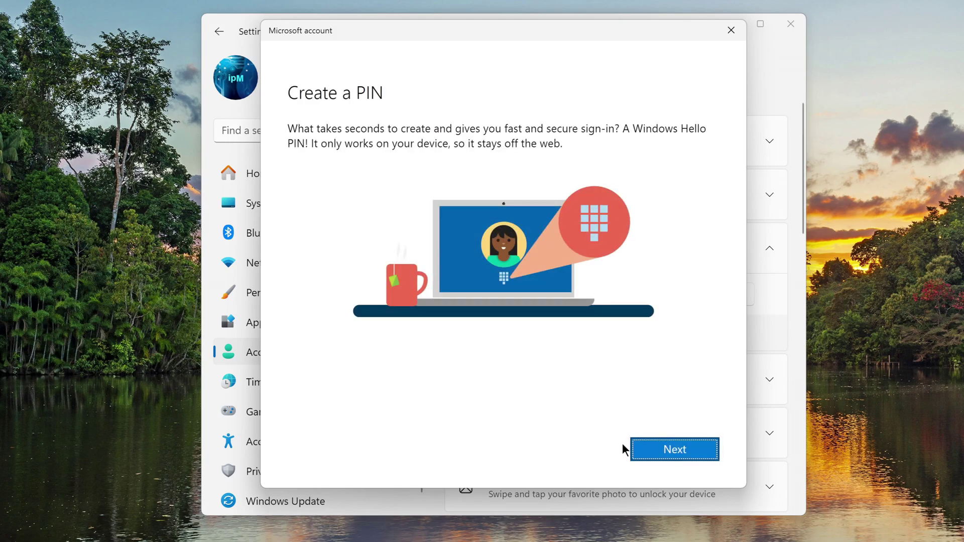
left_click(646, 451)
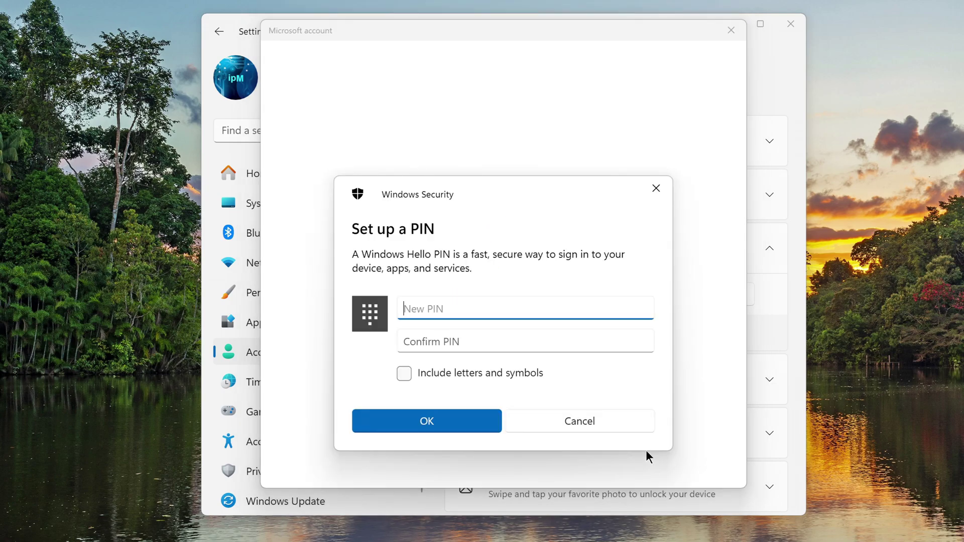
type("1234")
left_click(562, 343)
type("1234")
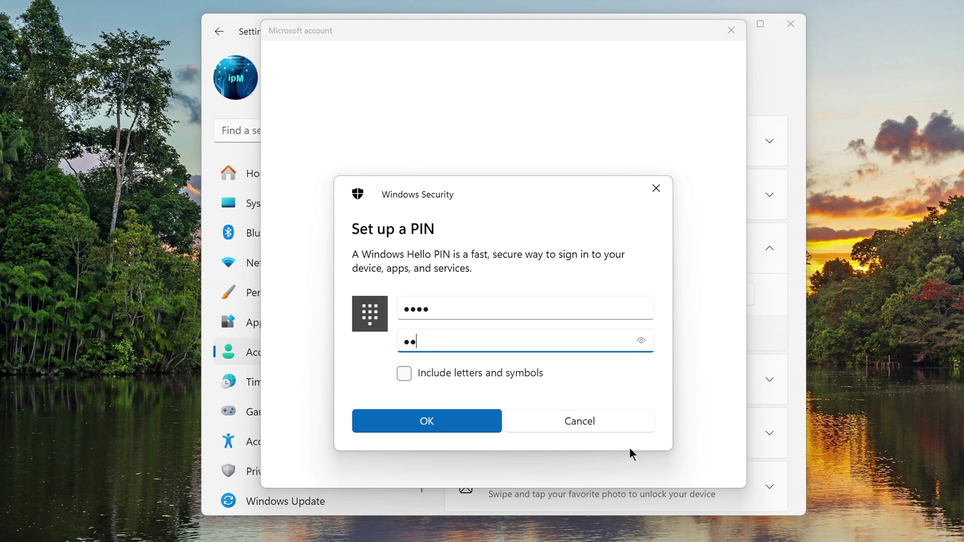